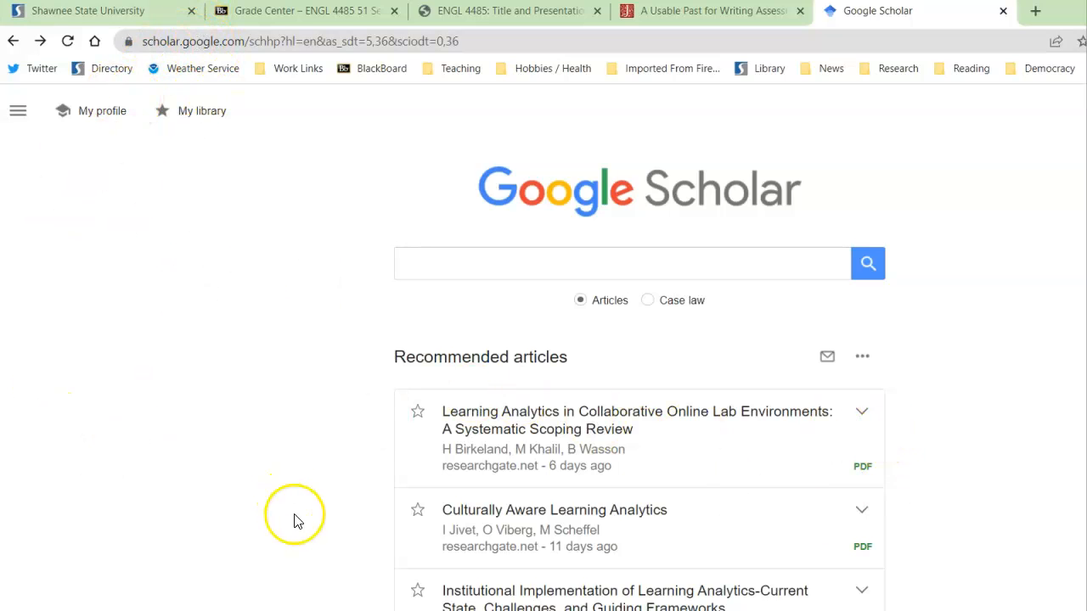
Step: Open the Google Scholar settings and search the library links for shawnee state university
{"action": "left_click", "coordinate": [19, 113]}
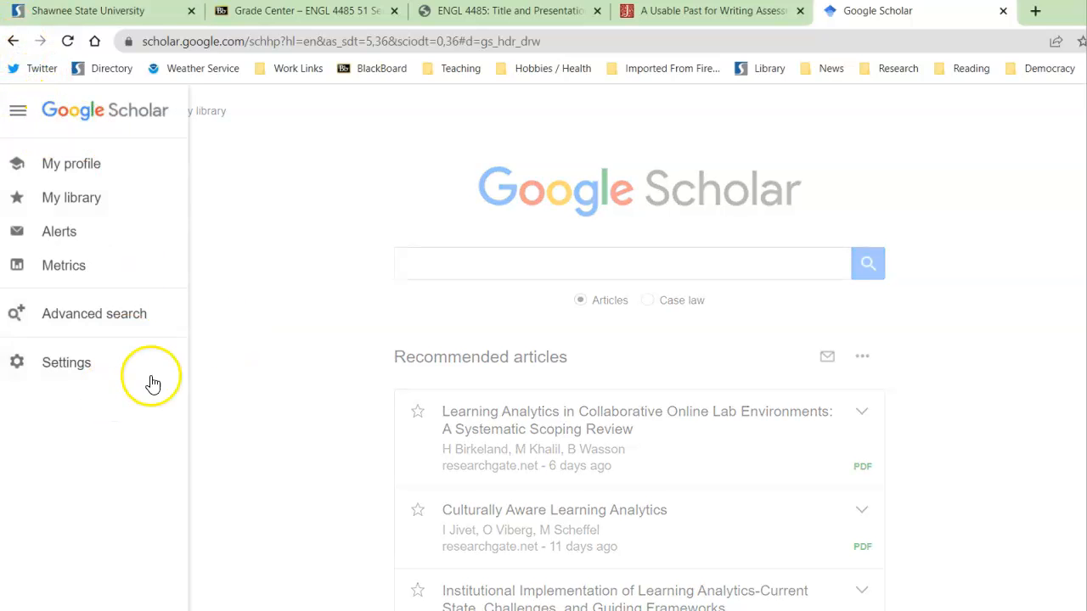
{"action": "left_click", "coordinate": [281, 231]}
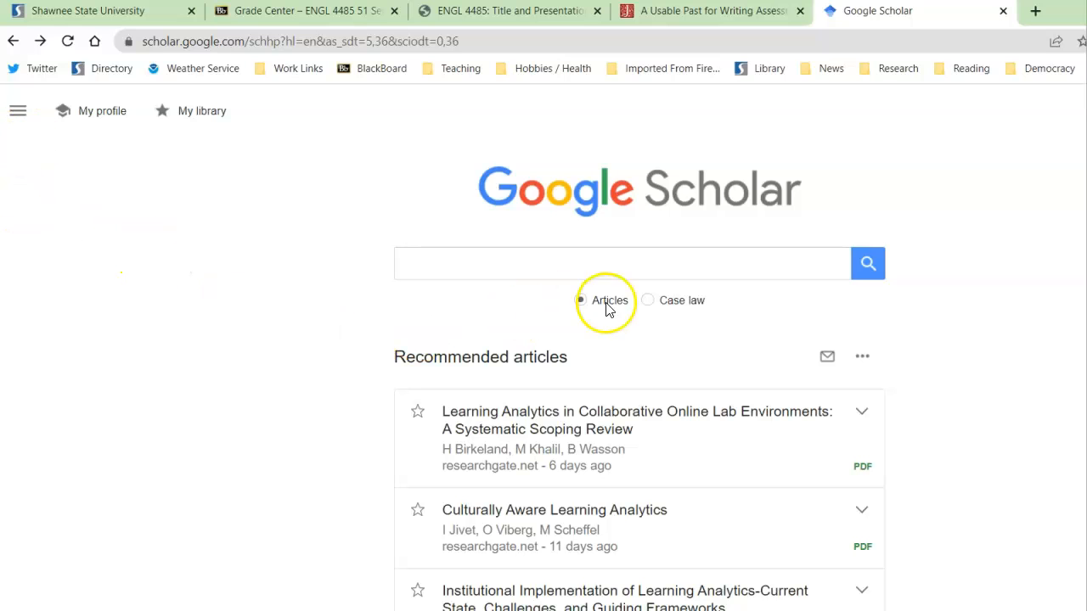
{"action": "left_click", "coordinate": [19, 116]}
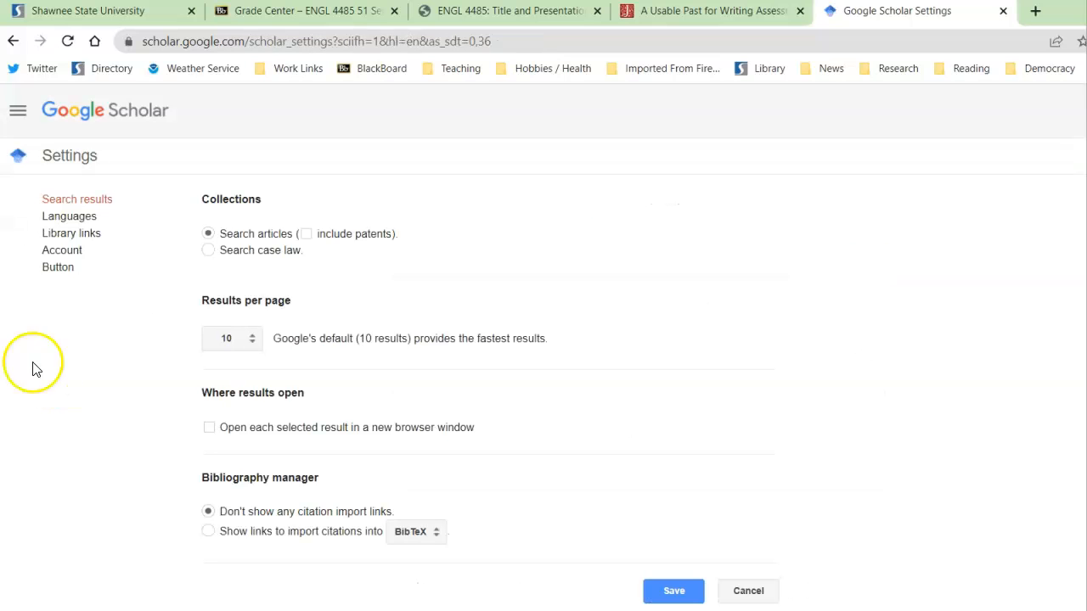
{"action": "left_click", "coordinate": [72, 242]}
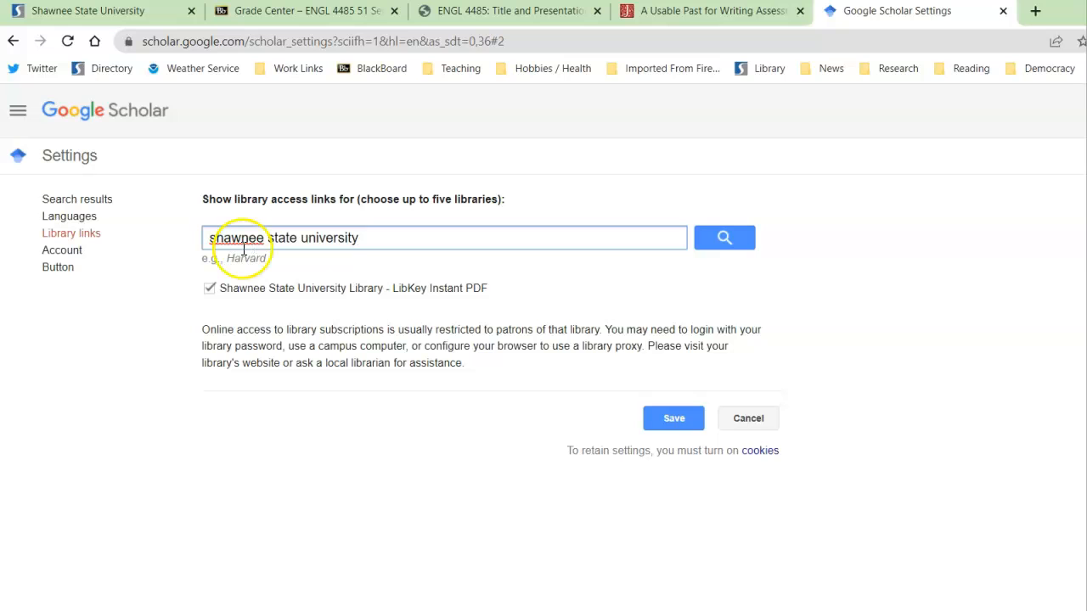
{"action": "left_click", "coordinate": [718, 236]}
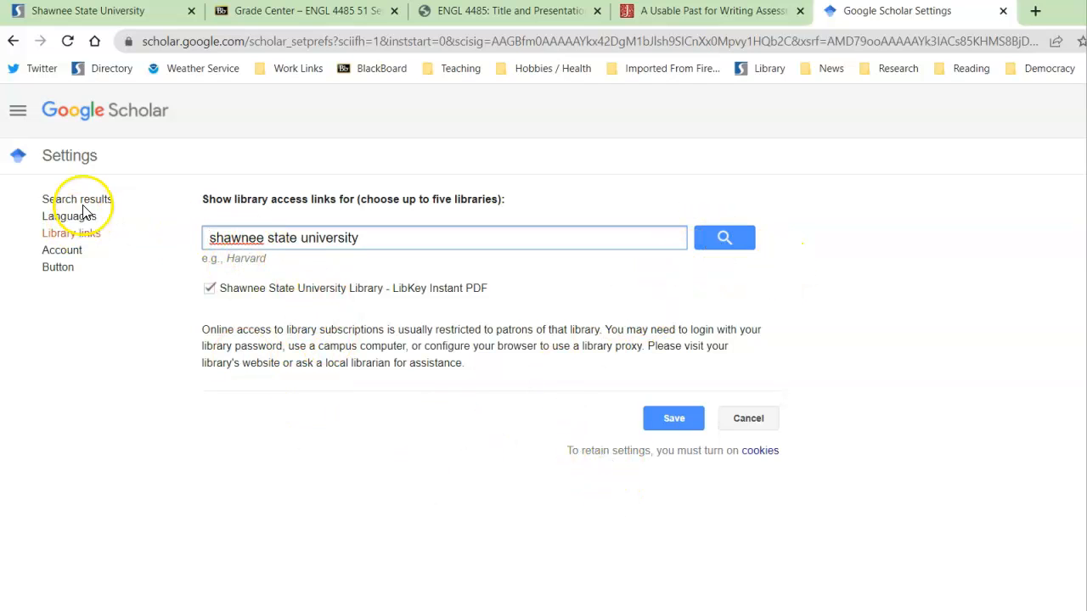
Step: Return to the Scholar home page and search articles for "a usable past for writing assessment"
{"action": "left_click", "coordinate": [61, 111]}
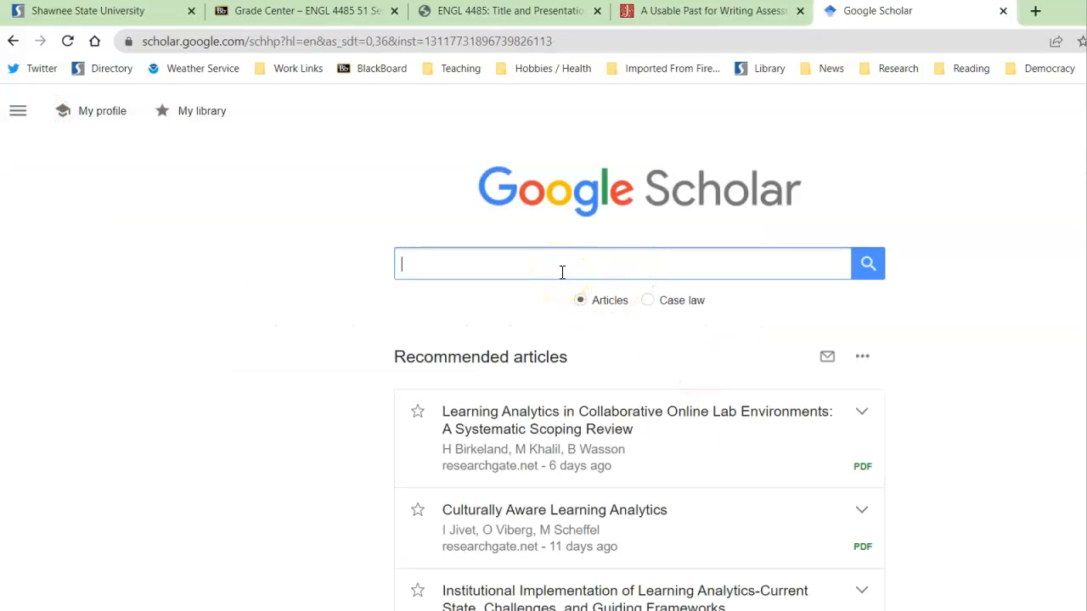
{"action": "type", "text": "a usable past for writing assessment"}
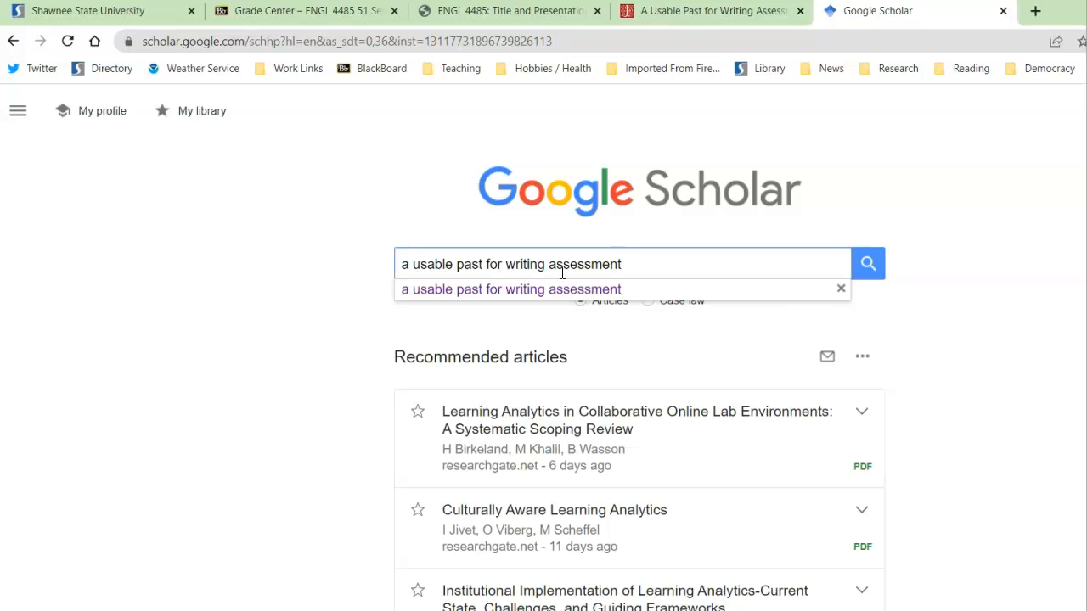
{"action": "key", "text": "Return"}
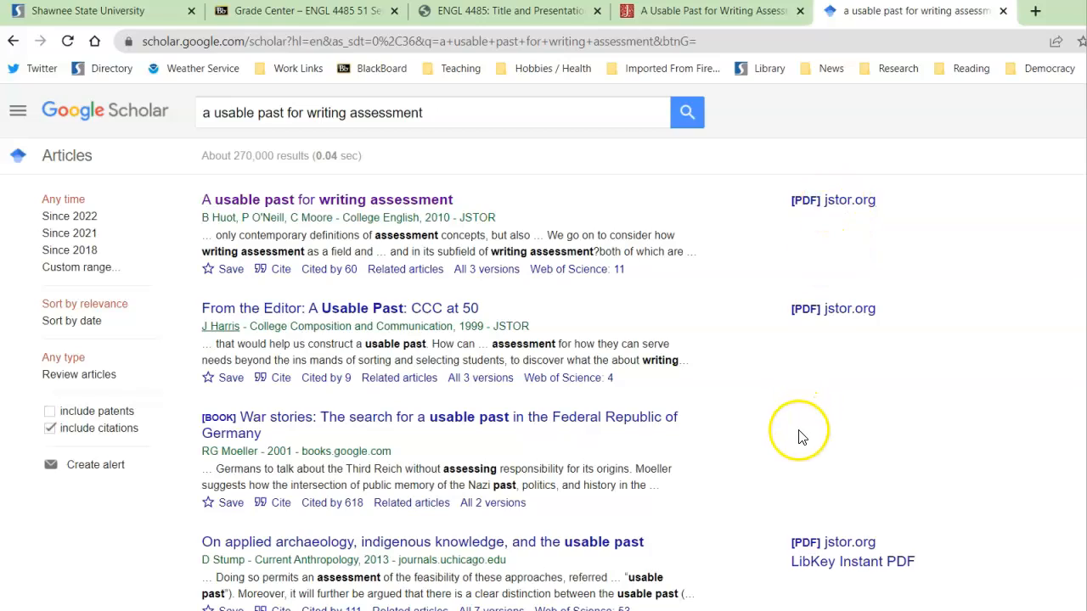
Step: Review the results' full-text links and open the JSTOR PDF of "A usable past for writing assessment"
{"action": "scroll", "coordinate": [798, 437], "scroll_direction": "down", "scroll_amount": 1}
{"action": "scroll", "coordinate": [803, 431], "scroll_direction": "down", "scroll_amount": 5}
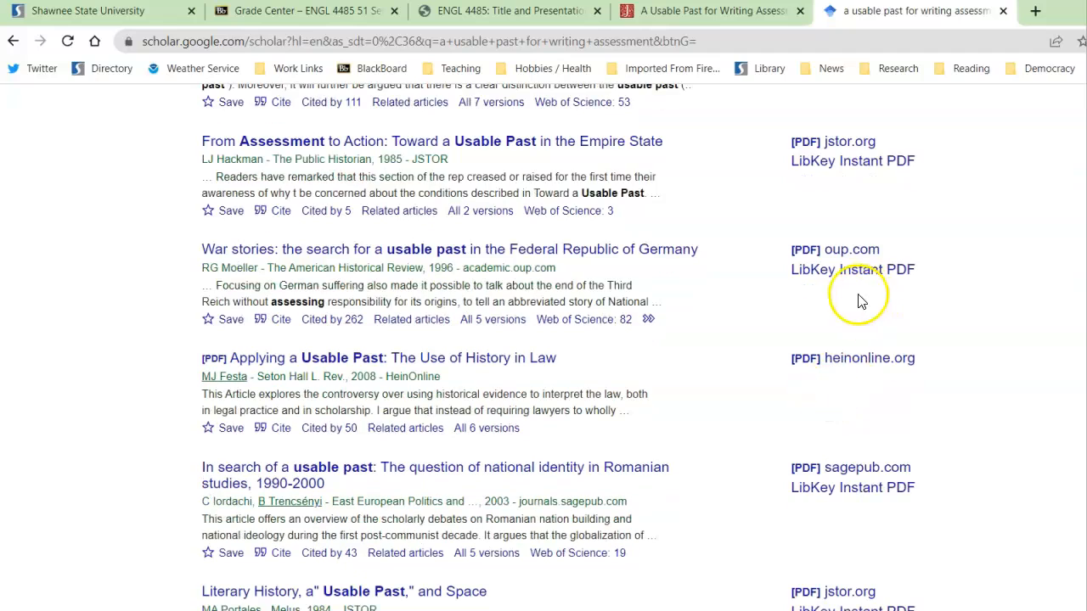
{"action": "scroll", "coordinate": [721, 386], "scroll_direction": "down", "scroll_amount": 4}
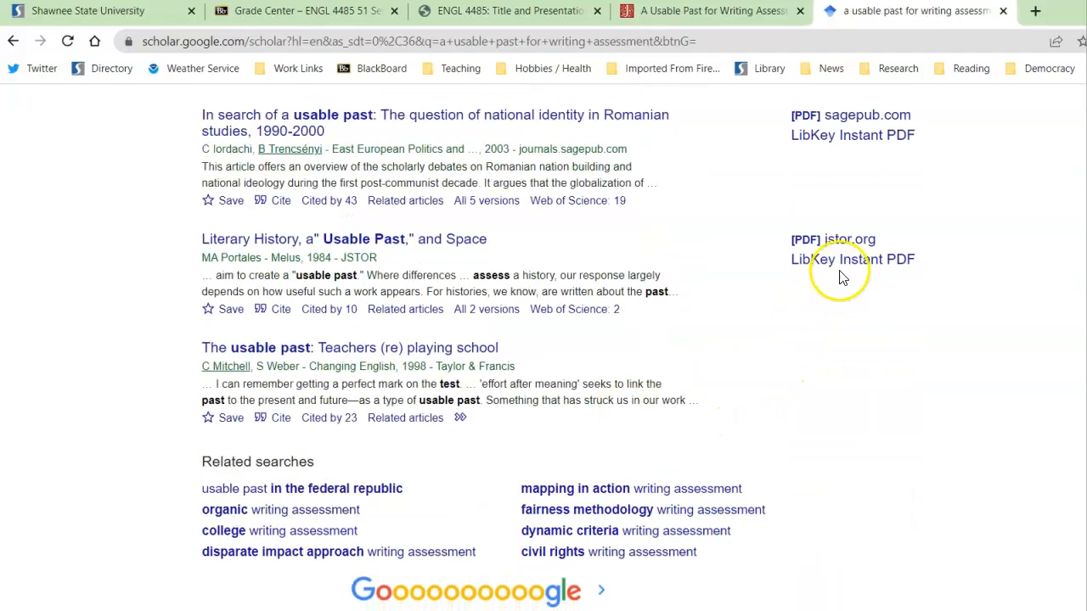
{"action": "scroll", "coordinate": [773, 331], "scroll_direction": "up", "scroll_amount": 10}
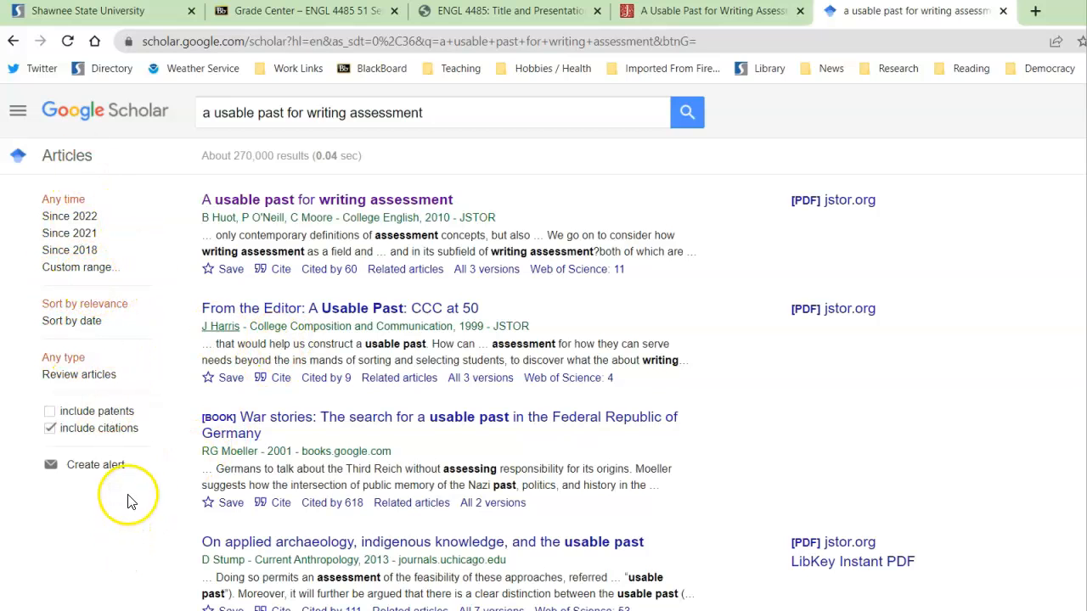
{"action": "scroll", "coordinate": [165, 502], "scroll_direction": "down", "scroll_amount": 5}
{"action": "scroll", "coordinate": [164, 501], "scroll_direction": "up", "scroll_amount": 5}
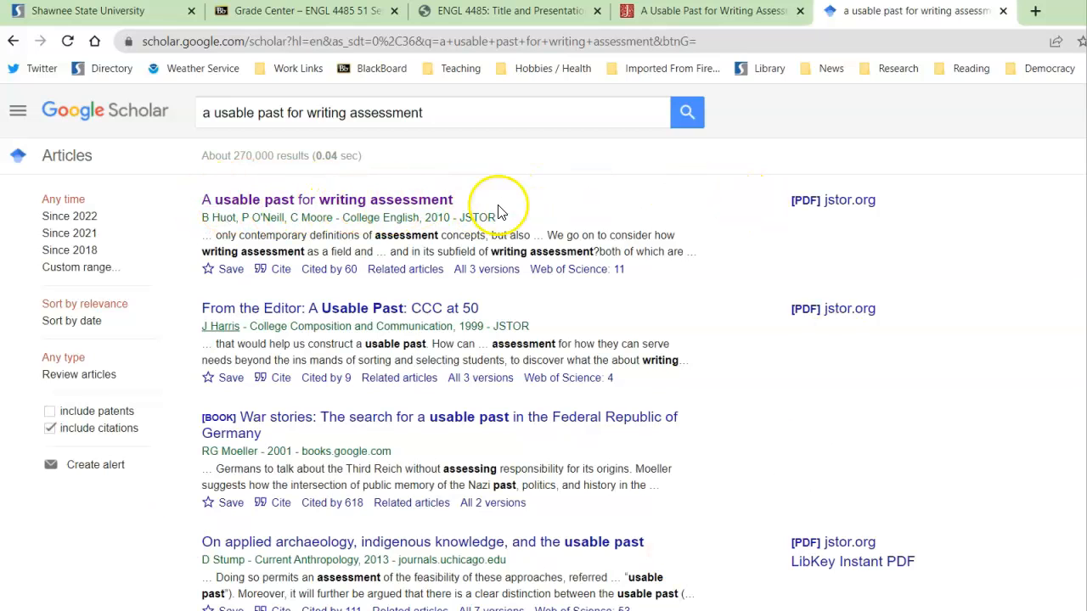
{"action": "left_click", "coordinate": [823, 208]}
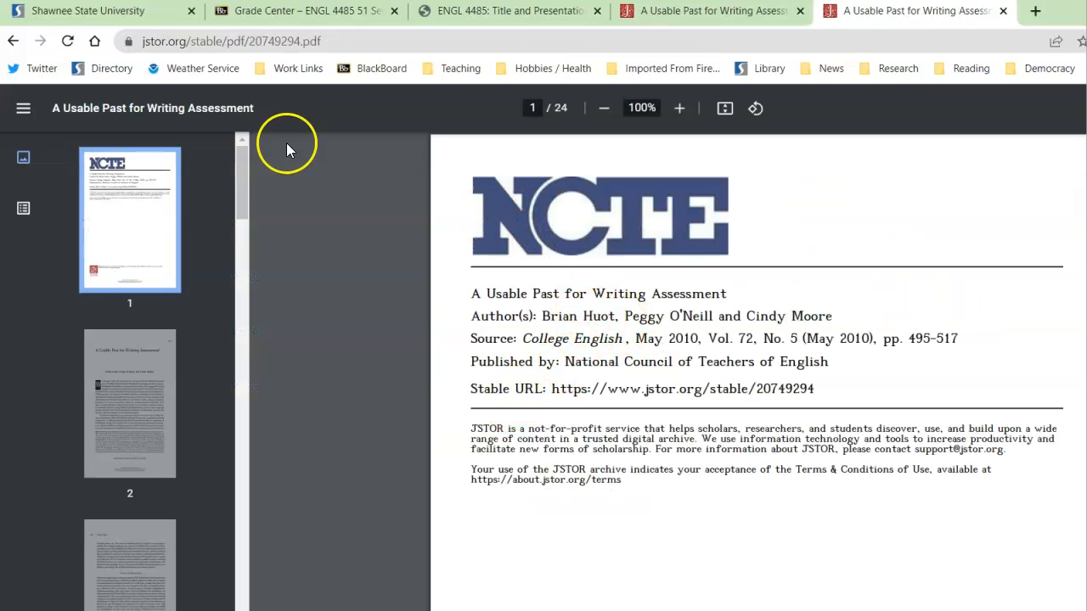
Step: Leave the article PDF and go back to the Google Scholar home page
{"action": "left_click", "coordinate": [14, 41]}
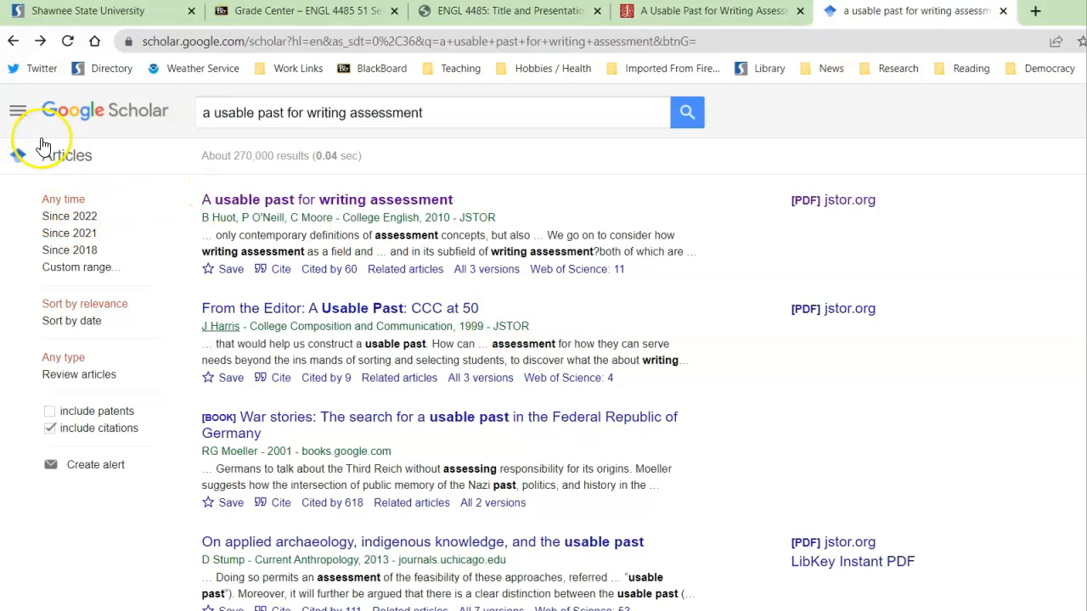
{"action": "left_click", "coordinate": [71, 119]}
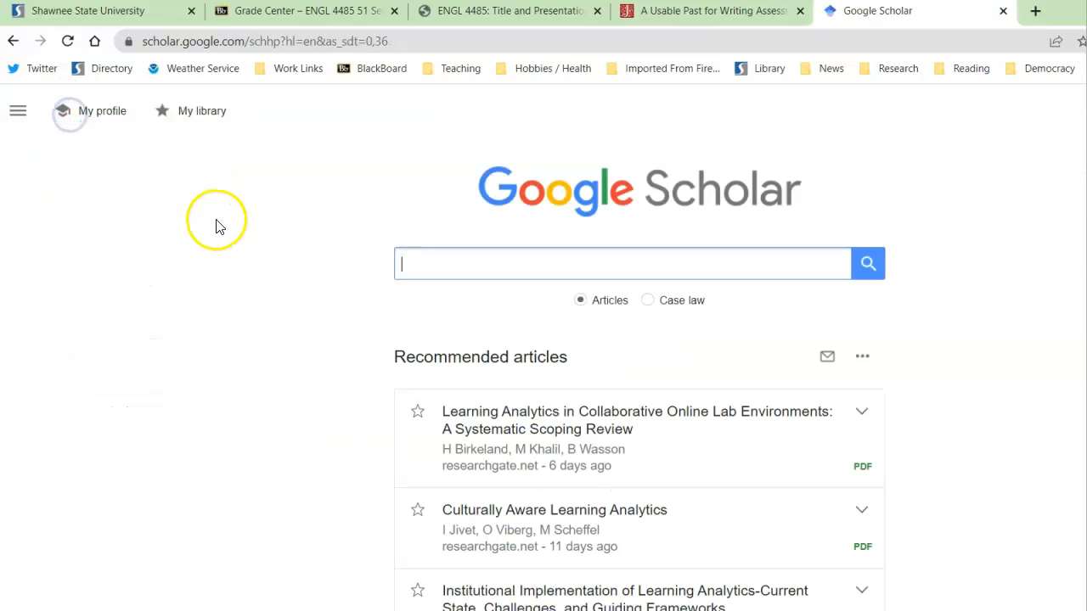
{"action": "left_click", "coordinate": [497, 244]}
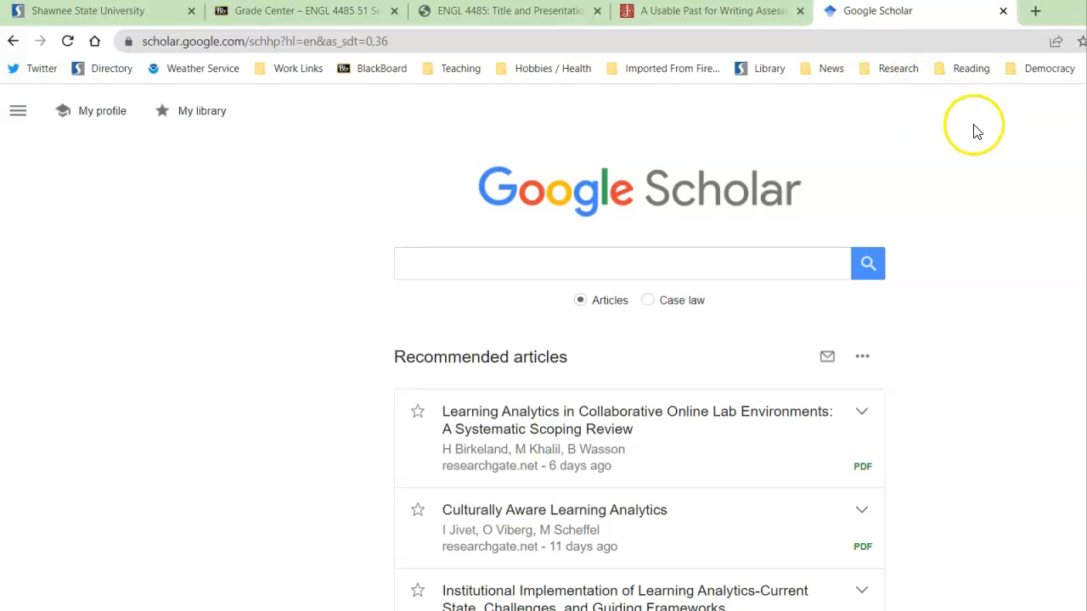
Step: Switch to the bookmarked CompPile site and open its Search CompPile page
{"action": "left_click", "coordinate": [891, 69]}
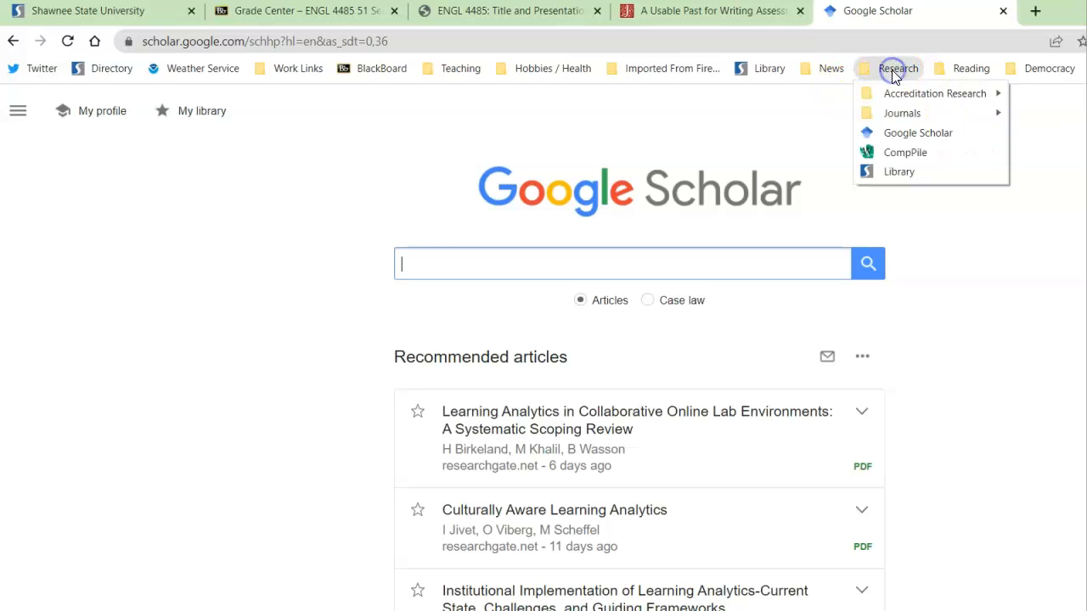
{"action": "left_click", "coordinate": [939, 152]}
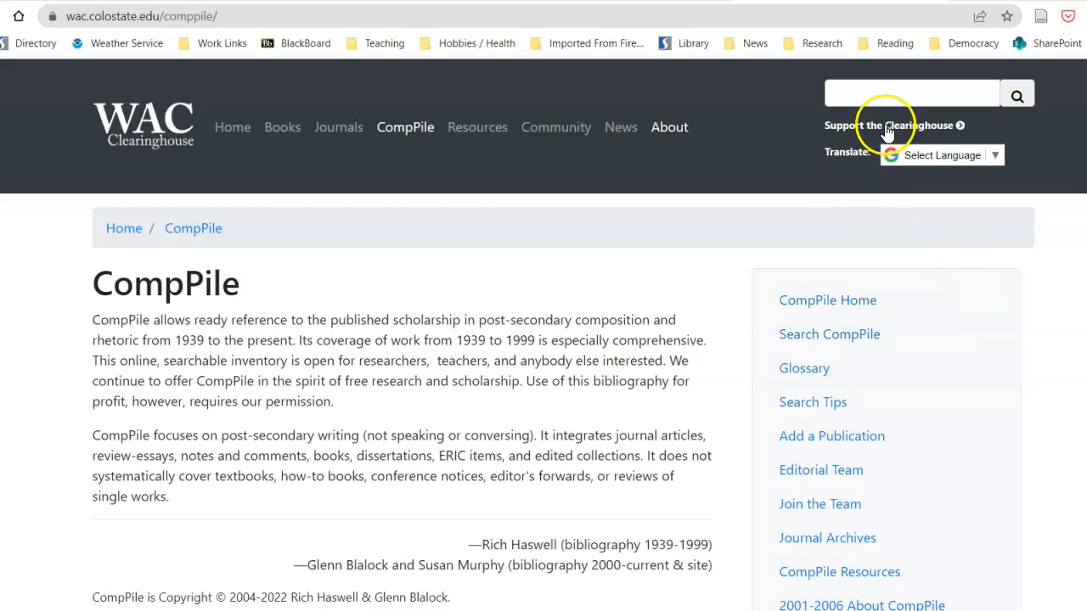
{"action": "left_click", "coordinate": [817, 340]}
Step: Run a basic wildcard search in CompPile for "writing assessment", ordered by author
{"action": "scroll", "coordinate": [832, 377], "scroll_direction": "down", "scroll_amount": 3}
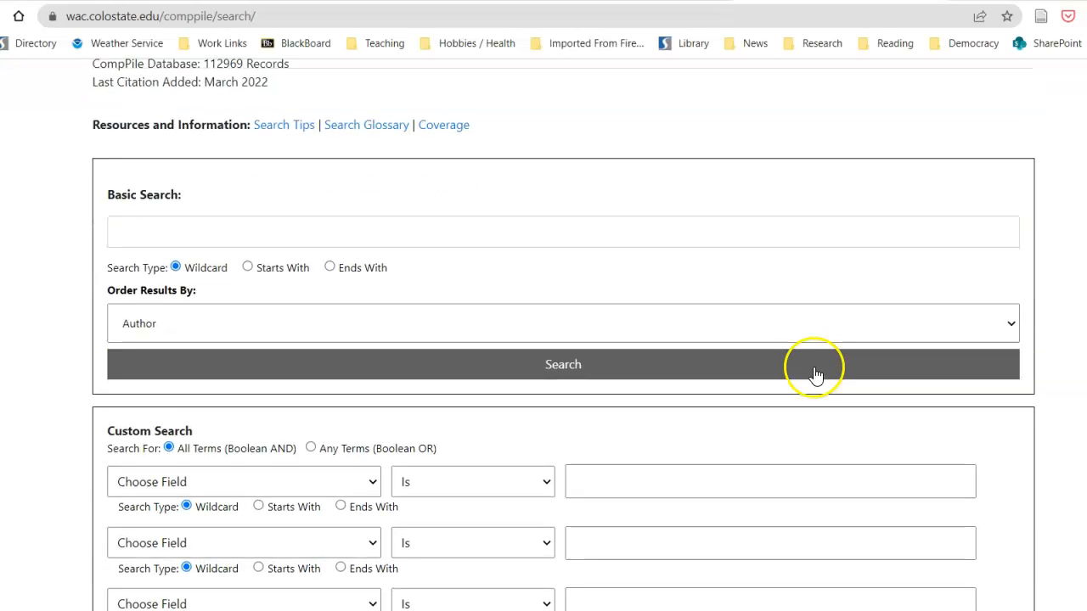
{"action": "scroll", "coordinate": [815, 374], "scroll_direction": "up", "scroll_amount": 2}
{"action": "left_click", "coordinate": [552, 403]}
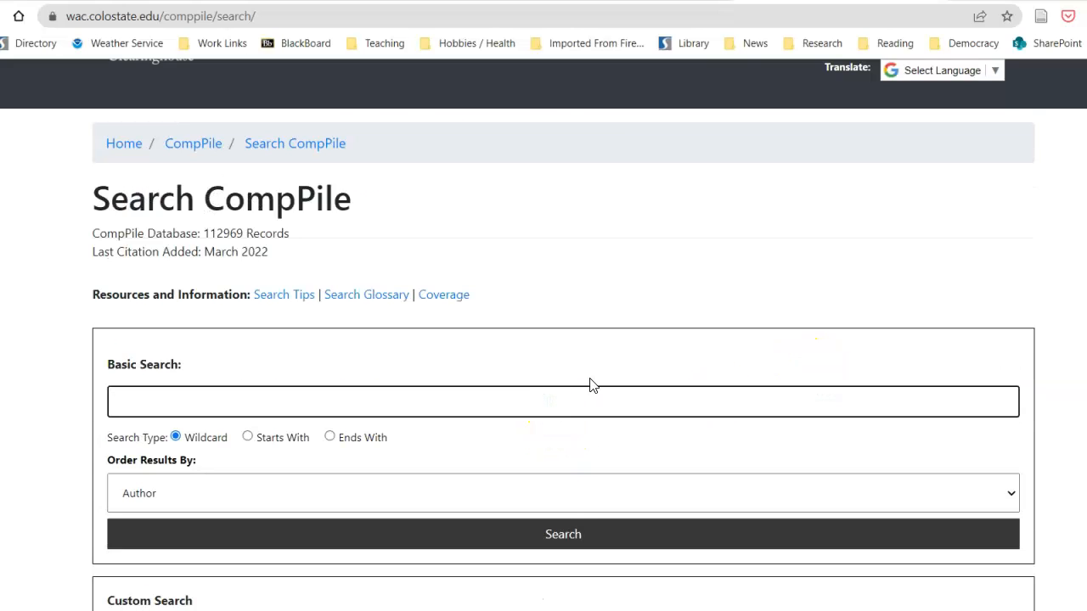
{"action": "type", "text": "writing assessment"}
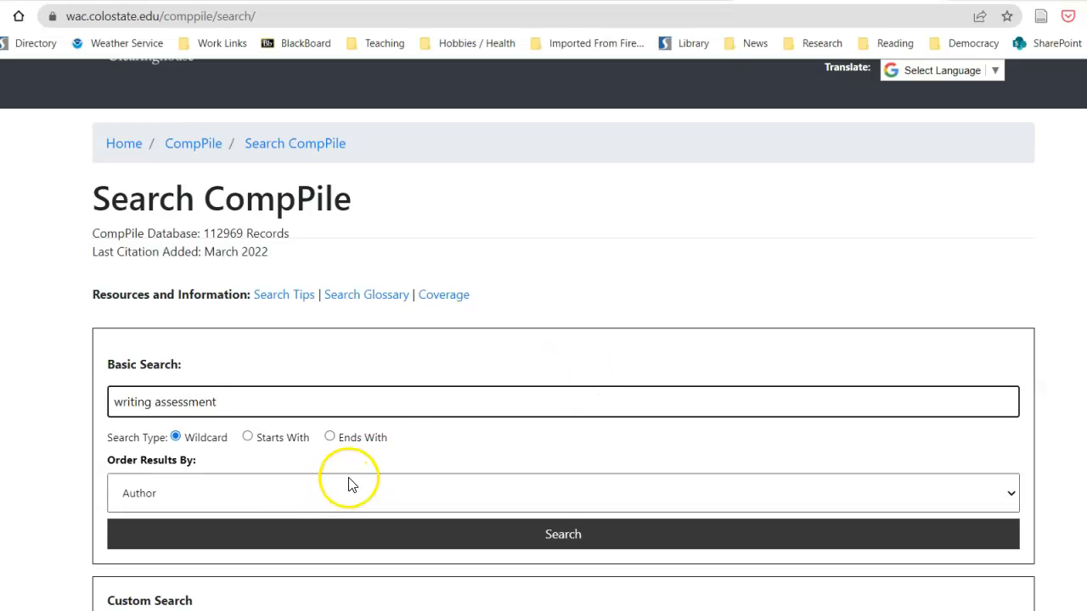
{"action": "scroll", "coordinate": [348, 484], "scroll_direction": "down", "scroll_amount": 2}
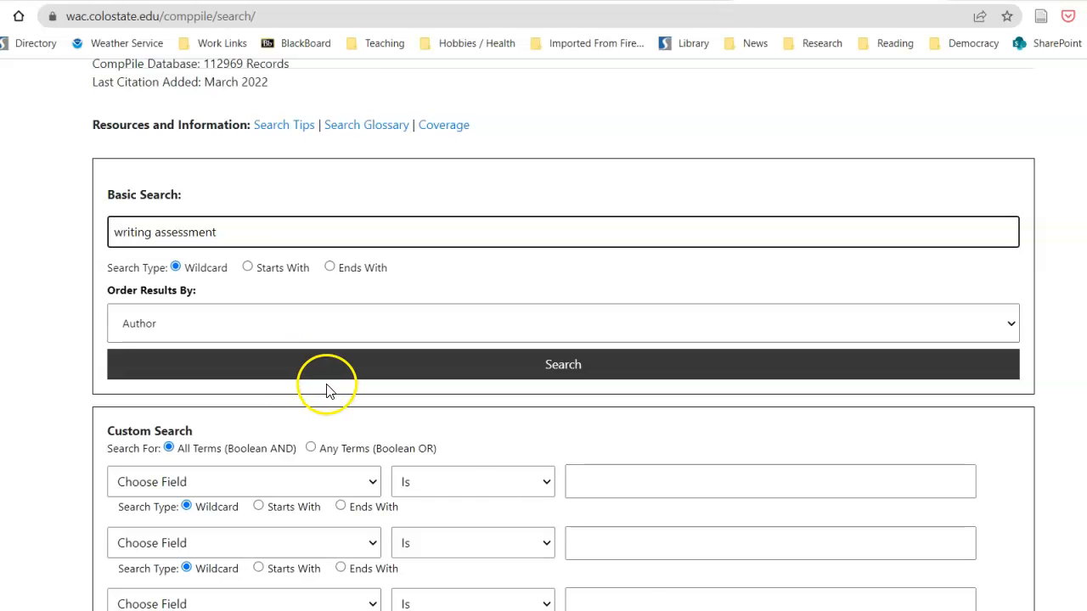
{"action": "left_click", "coordinate": [306, 365]}
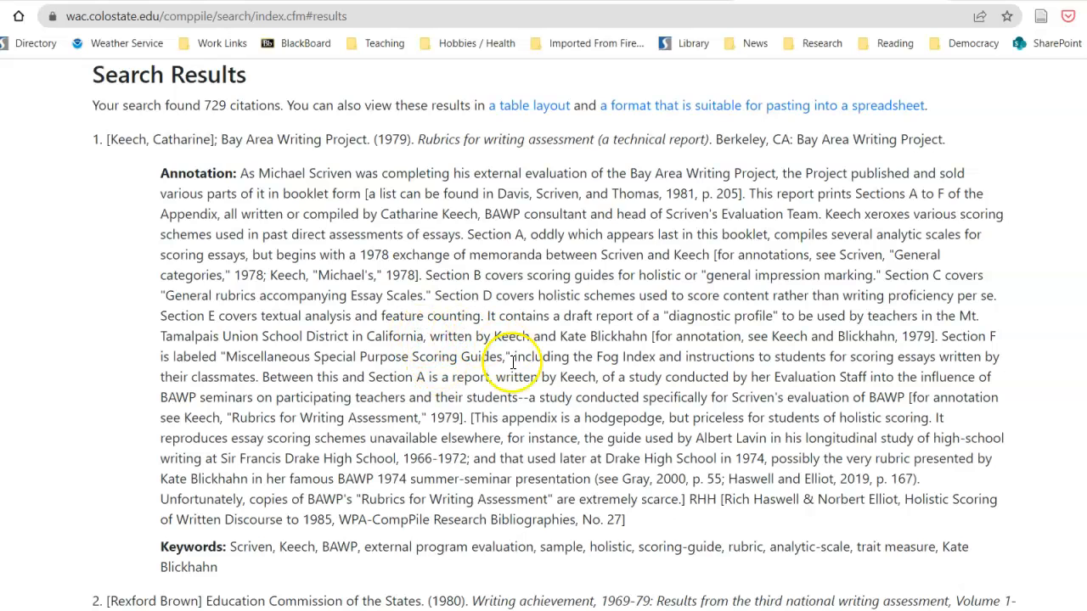
Step: Examine the basic search, custom search and results-per-page options above the CompPile search results
{"action": "scroll", "coordinate": [580, 405], "scroll_direction": "up", "scroll_amount": 4}
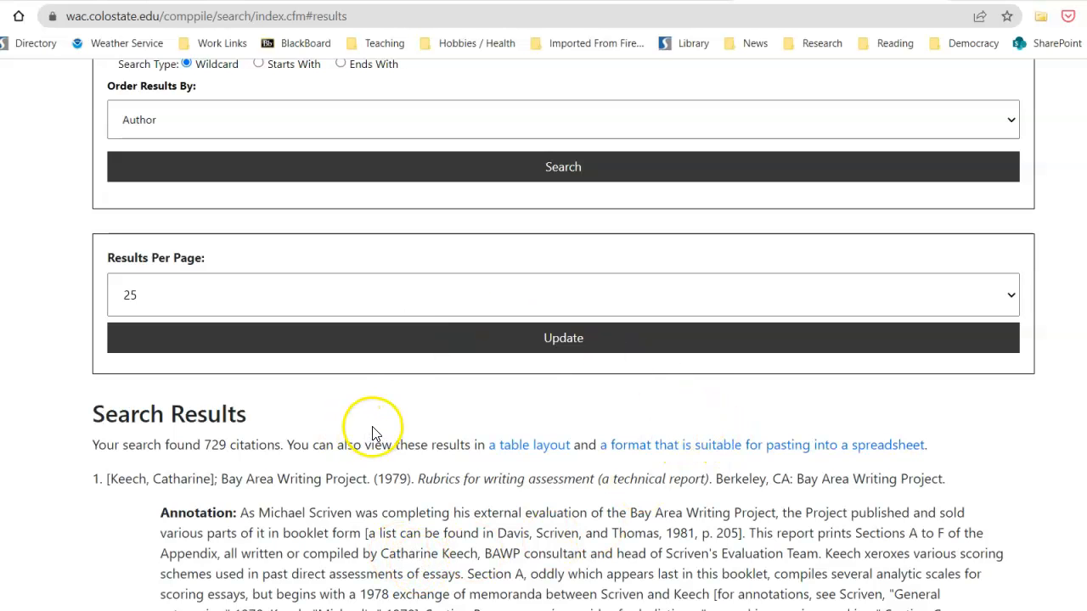
{"action": "scroll", "coordinate": [386, 430], "scroll_direction": "up", "scroll_amount": 5}
{"action": "scroll", "coordinate": [566, 432], "scroll_direction": "up", "scroll_amount": 4}
{"action": "scroll", "coordinate": [565, 429], "scroll_direction": "down", "scroll_amount": 6}
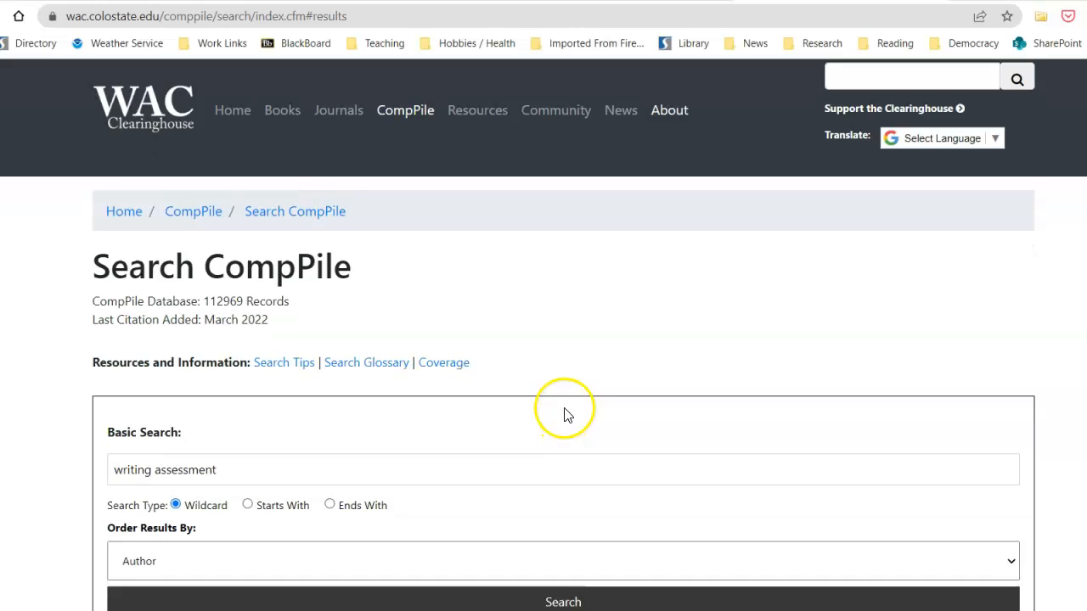
{"action": "scroll", "coordinate": [563, 408], "scroll_direction": "down", "scroll_amount": 10}
{"action": "scroll", "coordinate": [540, 391], "scroll_direction": "up", "scroll_amount": 15}
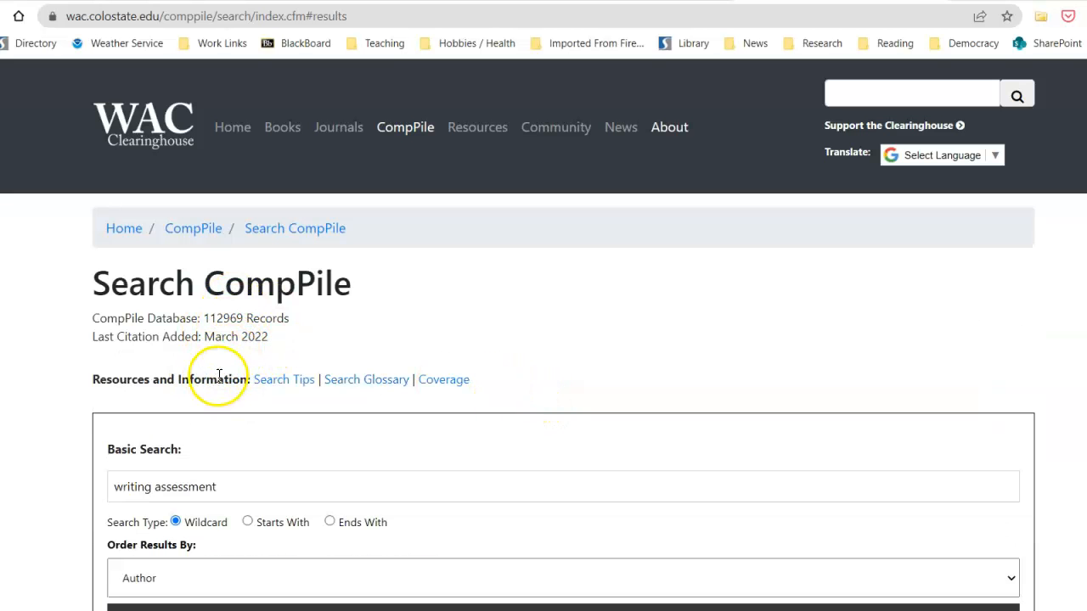
{"action": "scroll", "coordinate": [399, 291], "scroll_direction": "down", "scroll_amount": 6}
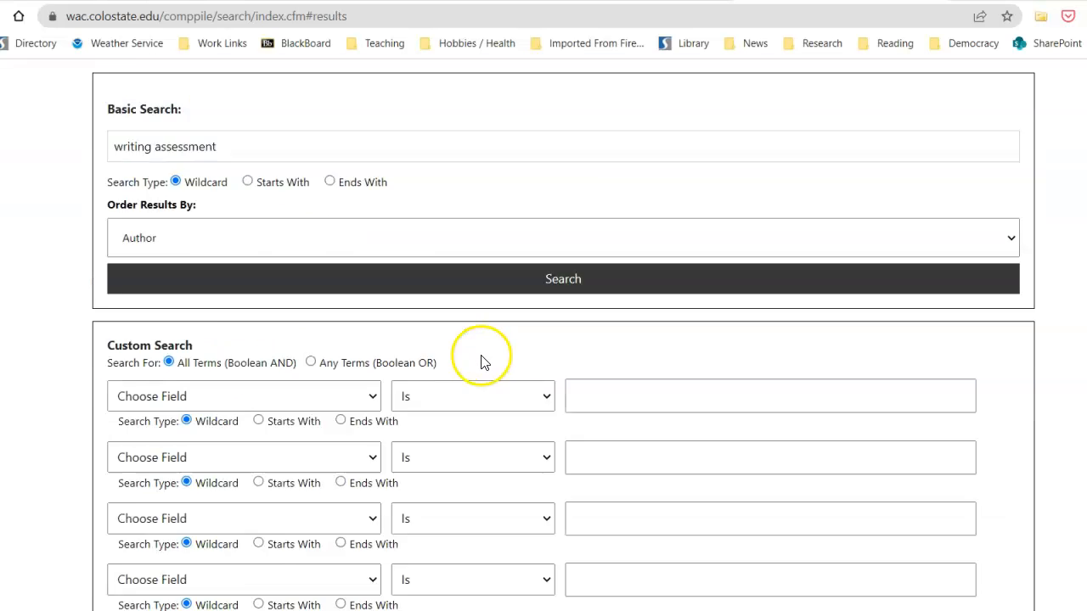
{"action": "scroll", "coordinate": [418, 298], "scroll_direction": "up", "scroll_amount": 5}
{"action": "scroll", "coordinate": [382, 383], "scroll_direction": "down", "scroll_amount": 10}
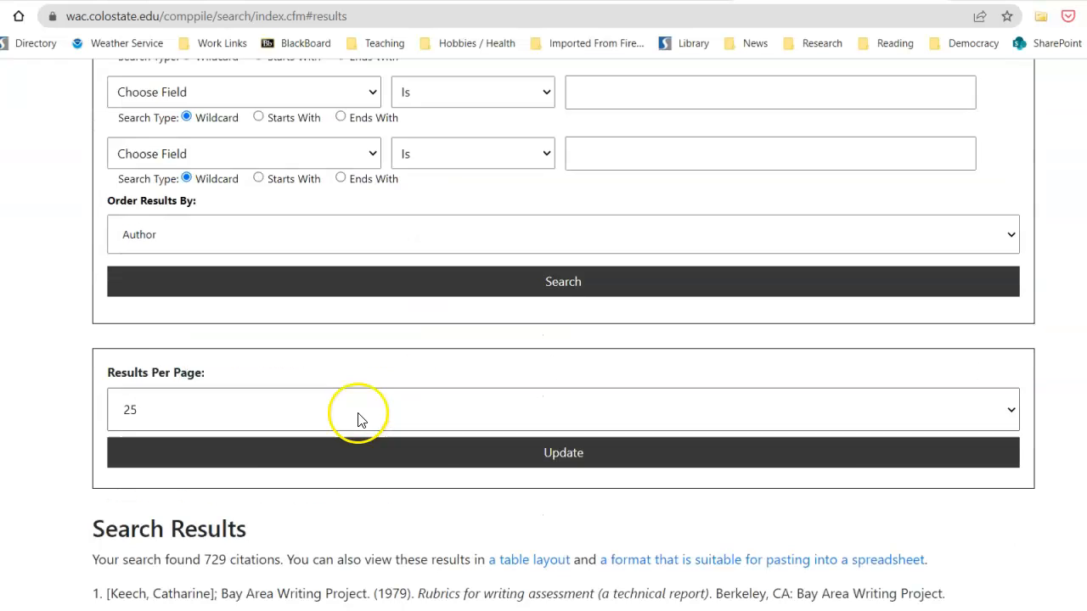
{"action": "scroll", "coordinate": [360, 416], "scroll_direction": "down", "scroll_amount": 2}
{"action": "scroll", "coordinate": [429, 392], "scroll_direction": "up", "scroll_amount": 5}
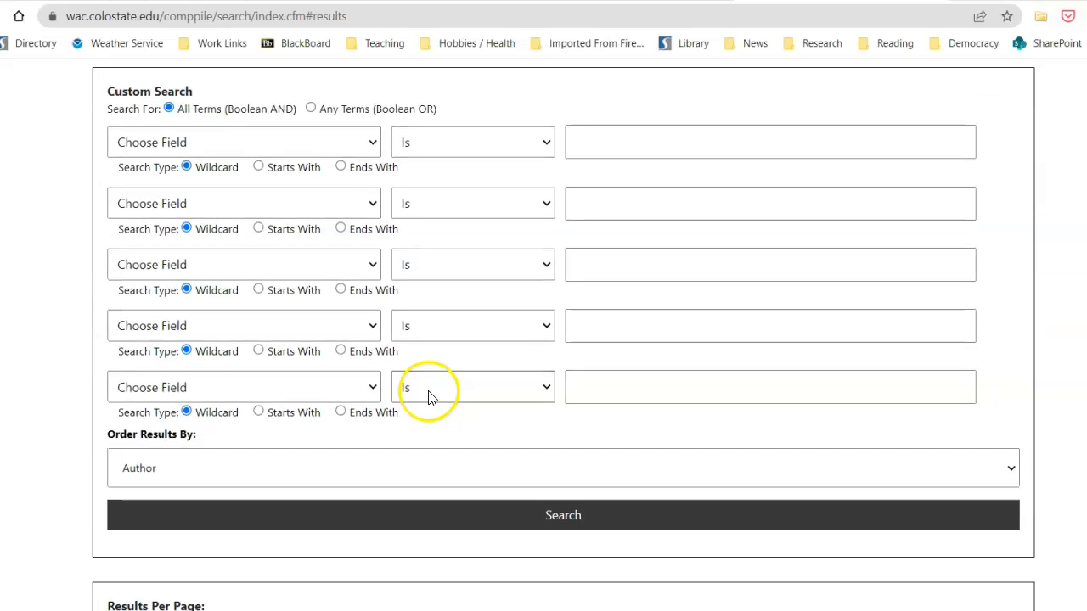
{"action": "scroll", "coordinate": [430, 392], "scroll_direction": "up", "scroll_amount": 2}
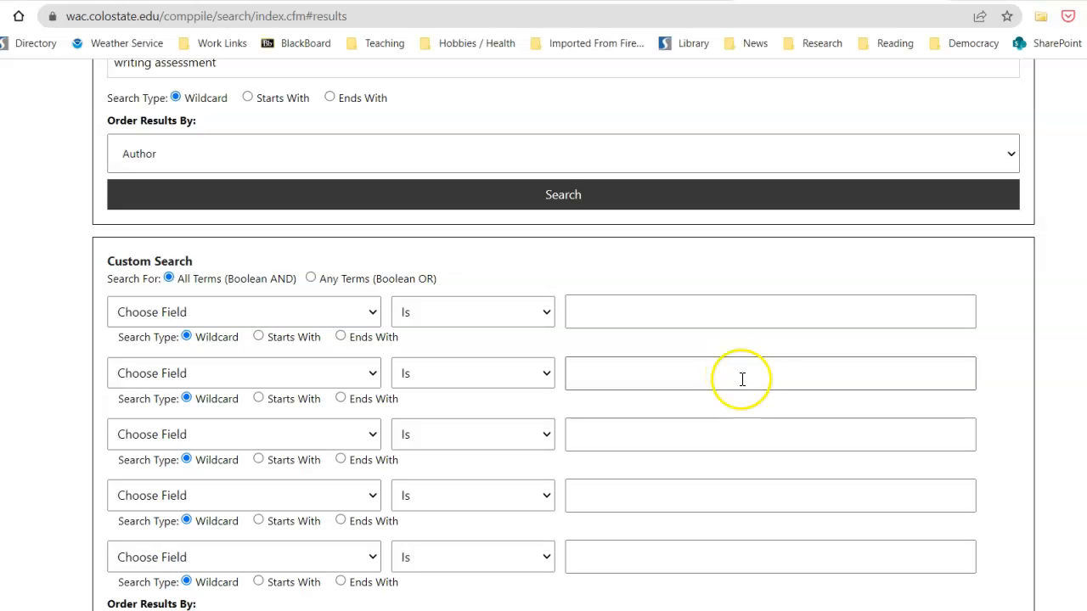
{"action": "scroll", "coordinate": [724, 348], "scroll_direction": "up", "scroll_amount": 5}
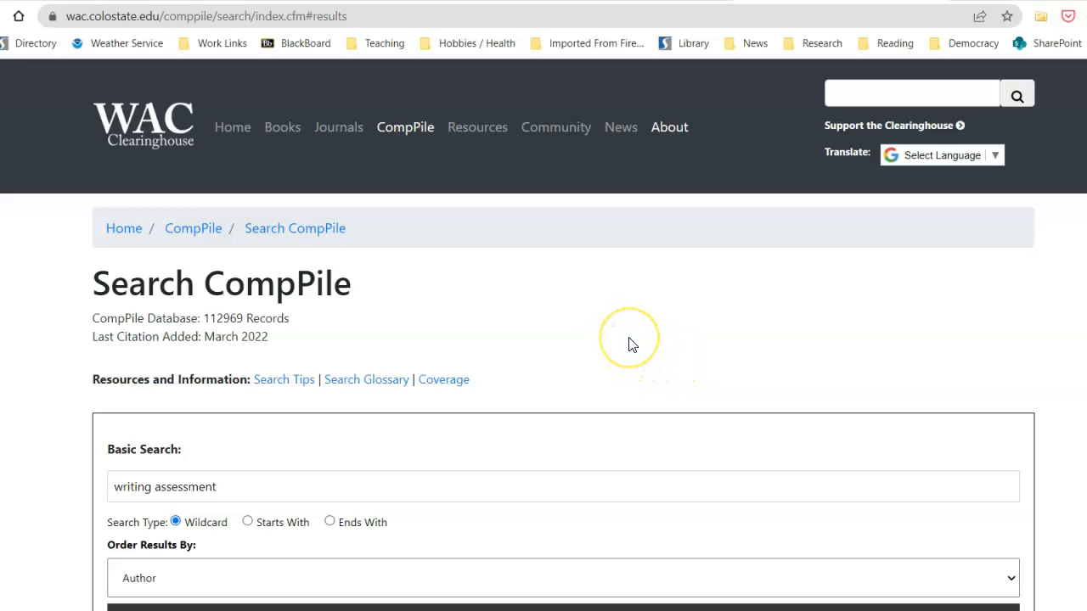
Step: Examine the annotations and keywords of the listed citations, then review the custom search fields again
{"action": "scroll", "coordinate": [617, 442], "scroll_direction": "down", "scroll_amount": 10}
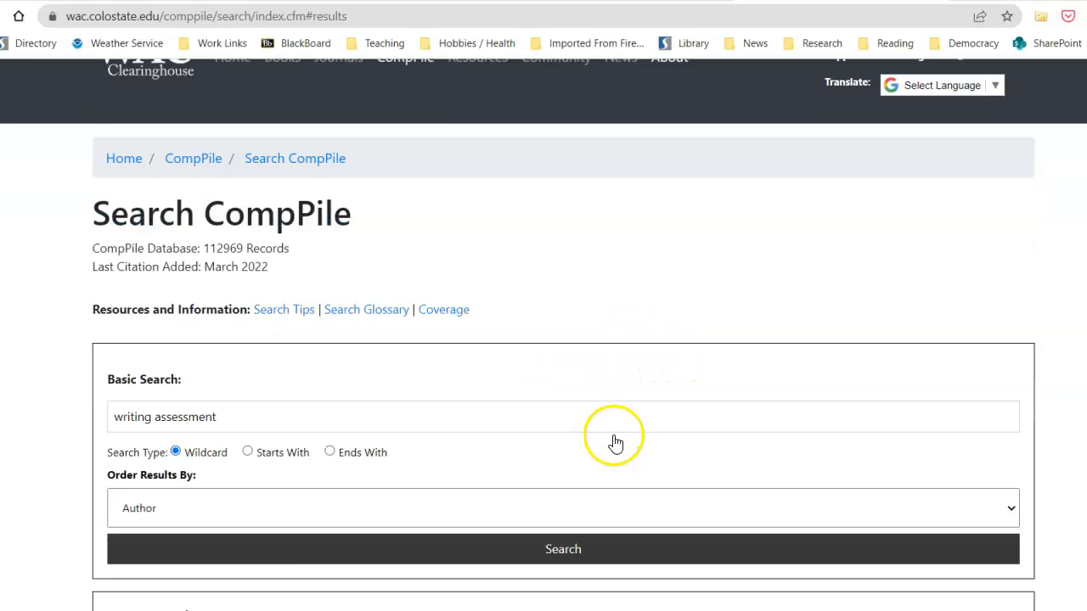
{"action": "scroll", "coordinate": [615, 441], "scroll_direction": "down", "scroll_amount": 10}
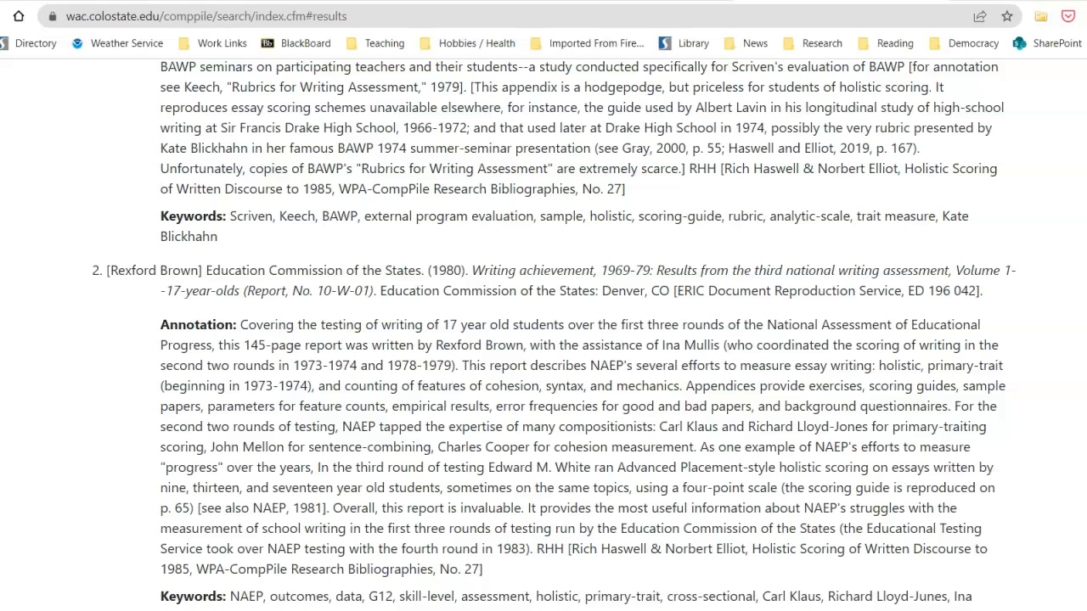
{"action": "scroll", "coordinate": [359, 475], "scroll_direction": "up", "scroll_amount": 15}
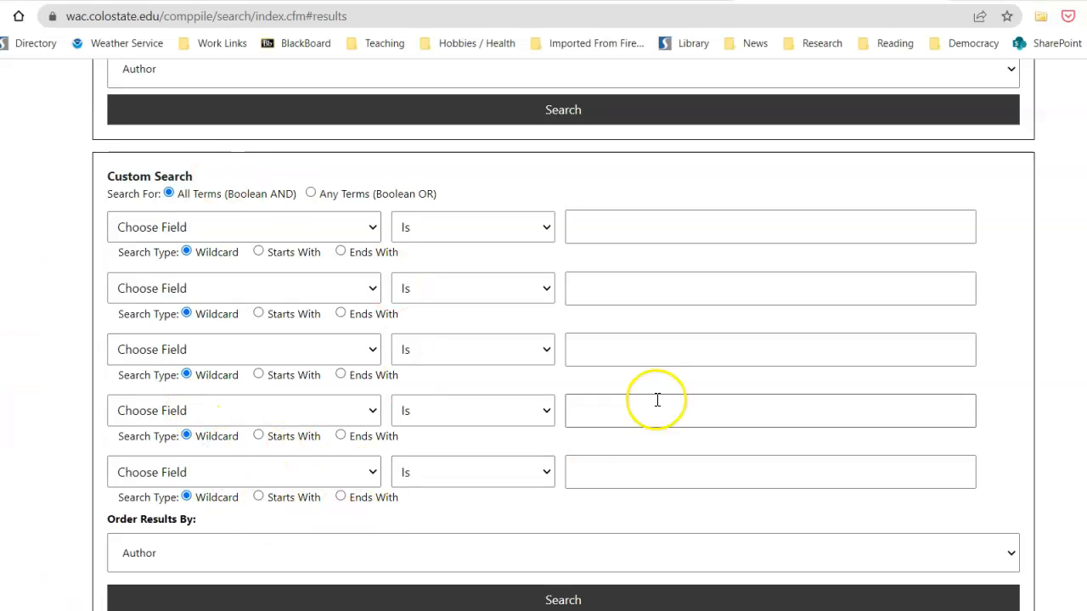
{"action": "scroll", "coordinate": [654, 400], "scroll_direction": "down", "scroll_amount": 2}
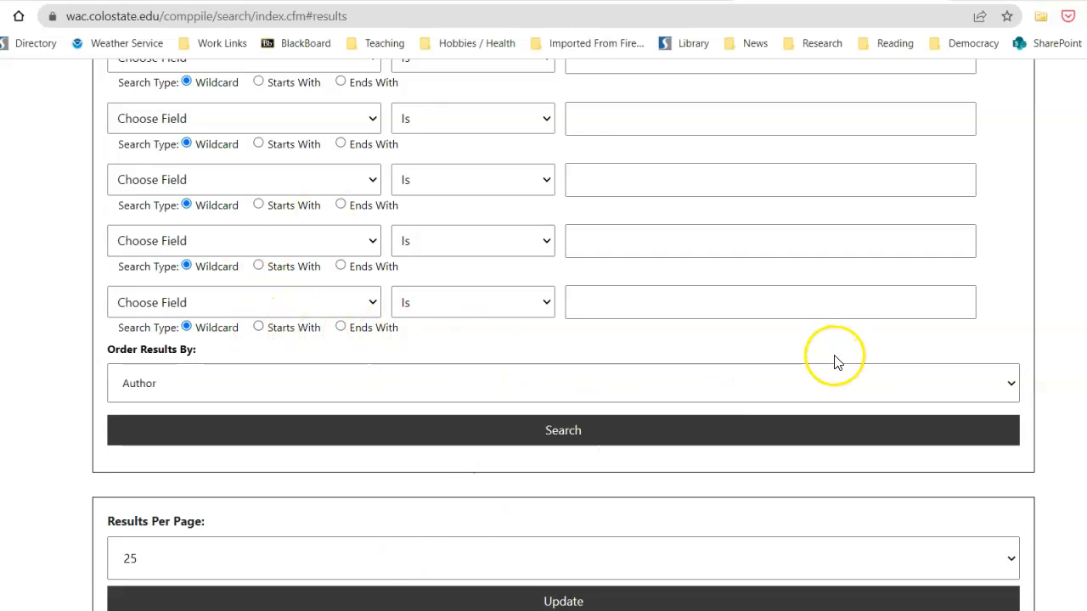
{"action": "scroll", "coordinate": [827, 303], "scroll_direction": "up", "scroll_amount": 1}
{"action": "scroll", "coordinate": [827, 304], "scroll_direction": "up", "scroll_amount": 5}
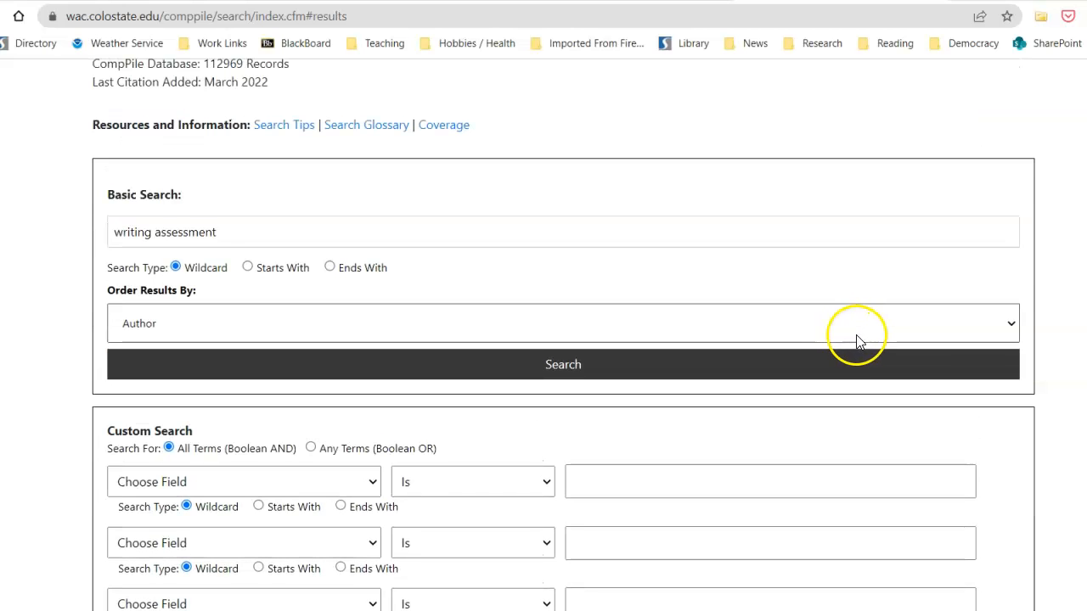
{"action": "scroll", "coordinate": [865, 337], "scroll_direction": "up", "scroll_amount": 2}
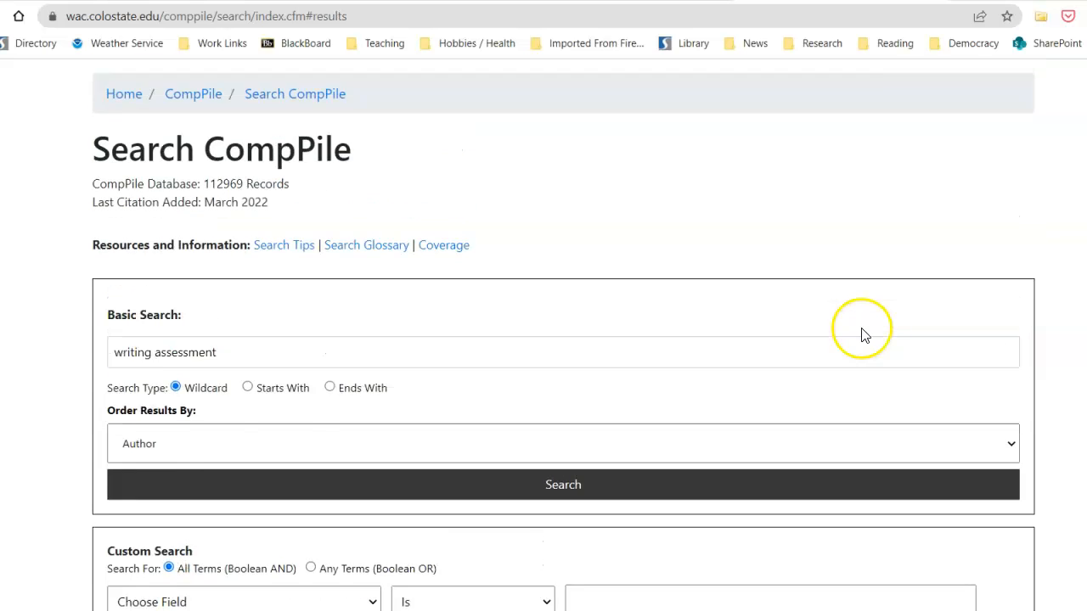